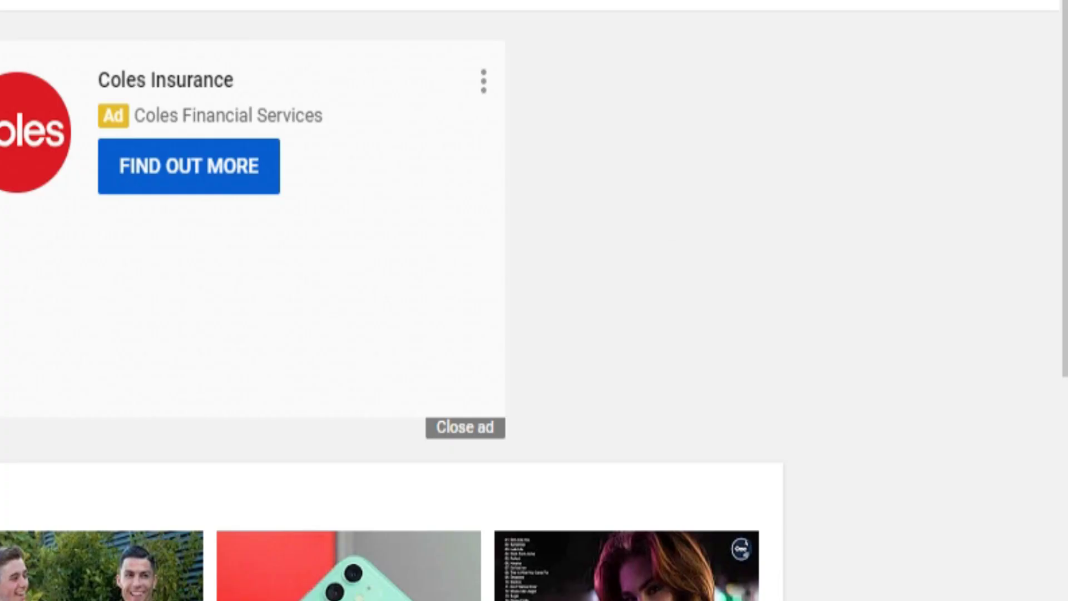
Step: Switch to Creator Studio Classic, skip the feedback survey, and open Channel Status and Features
{"action": "left_click", "coordinate": [1033, 13]}
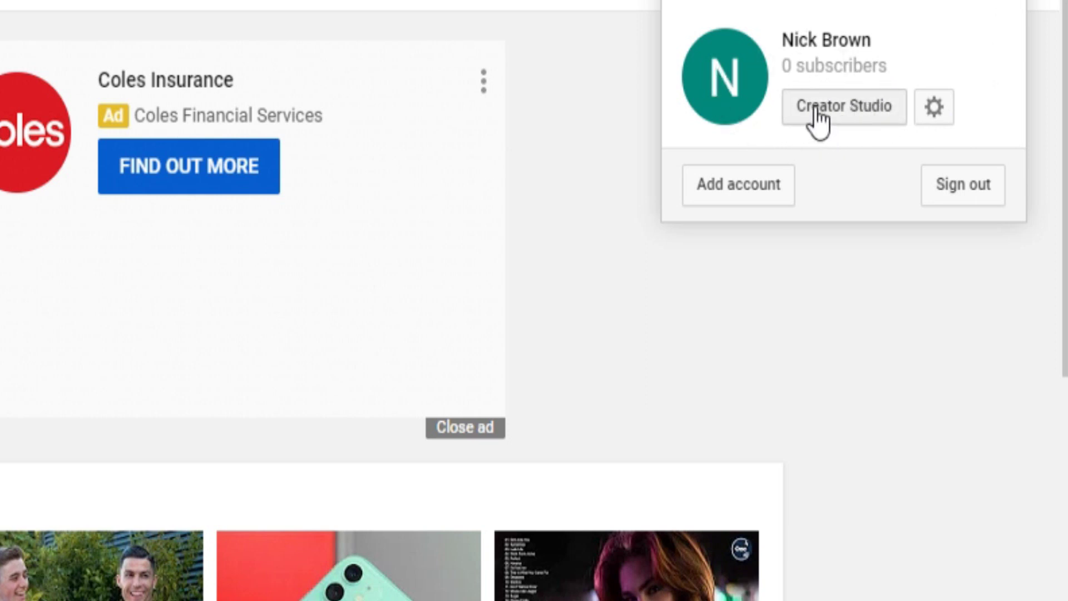
{"action": "left_click", "coordinate": [851, 114]}
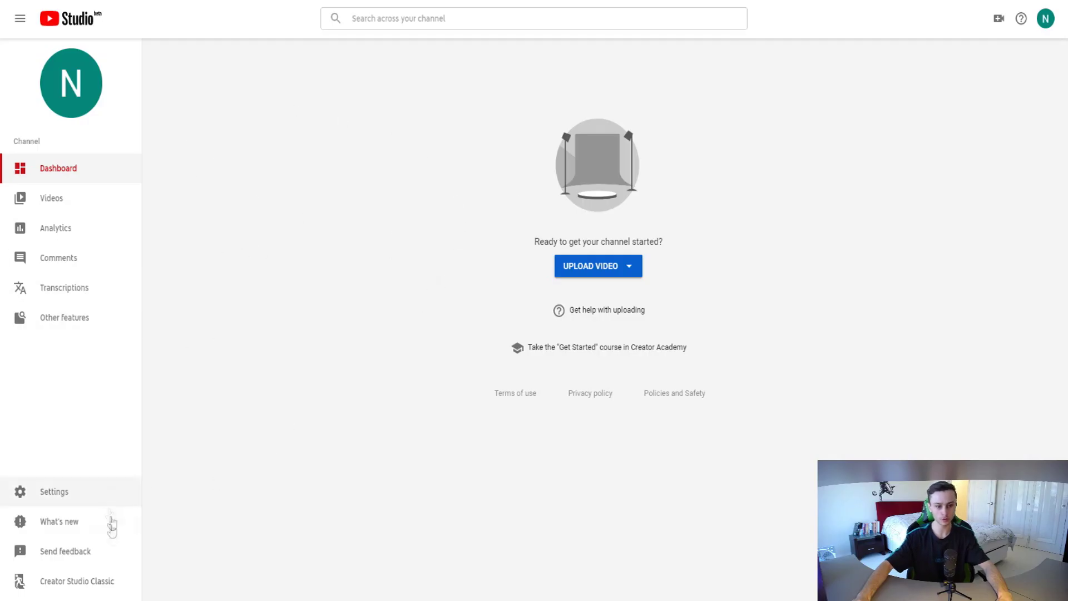
{"action": "left_click", "coordinate": [67, 584]}
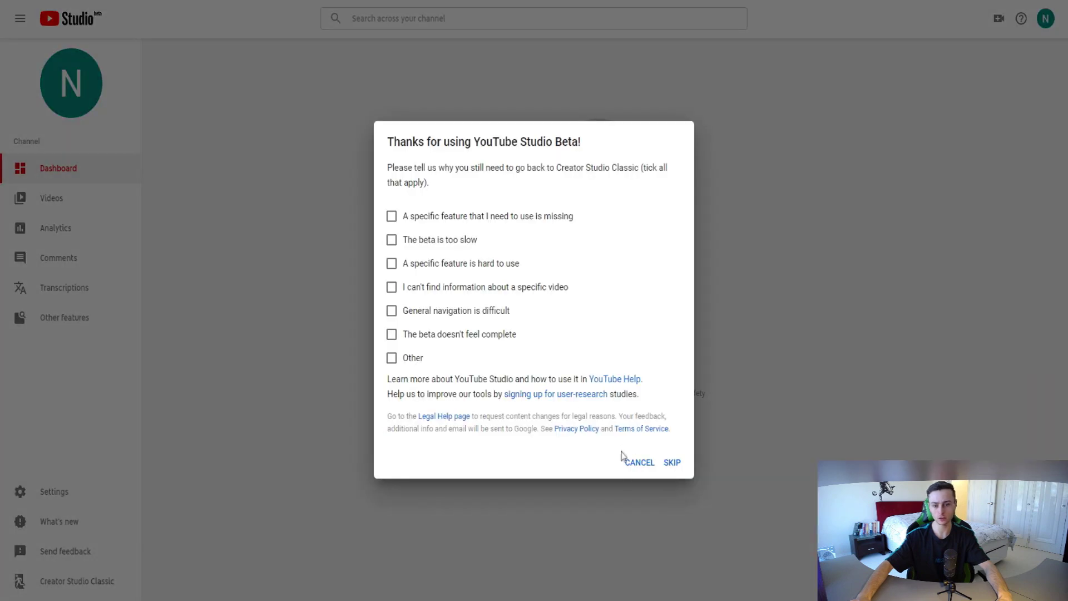
{"action": "left_click", "coordinate": [675, 463]}
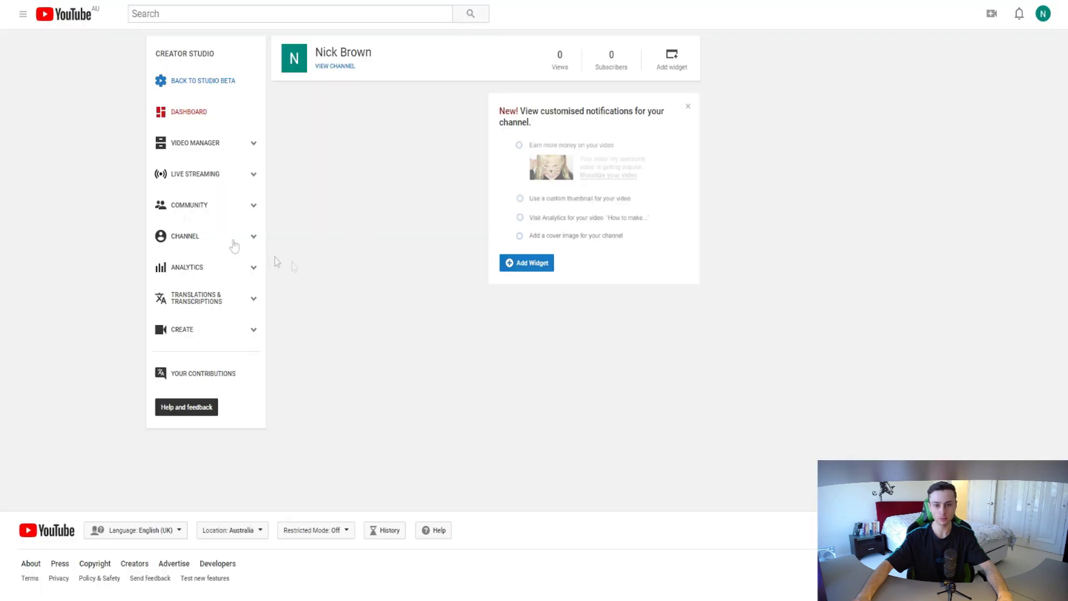
{"action": "left_click", "coordinate": [202, 241]}
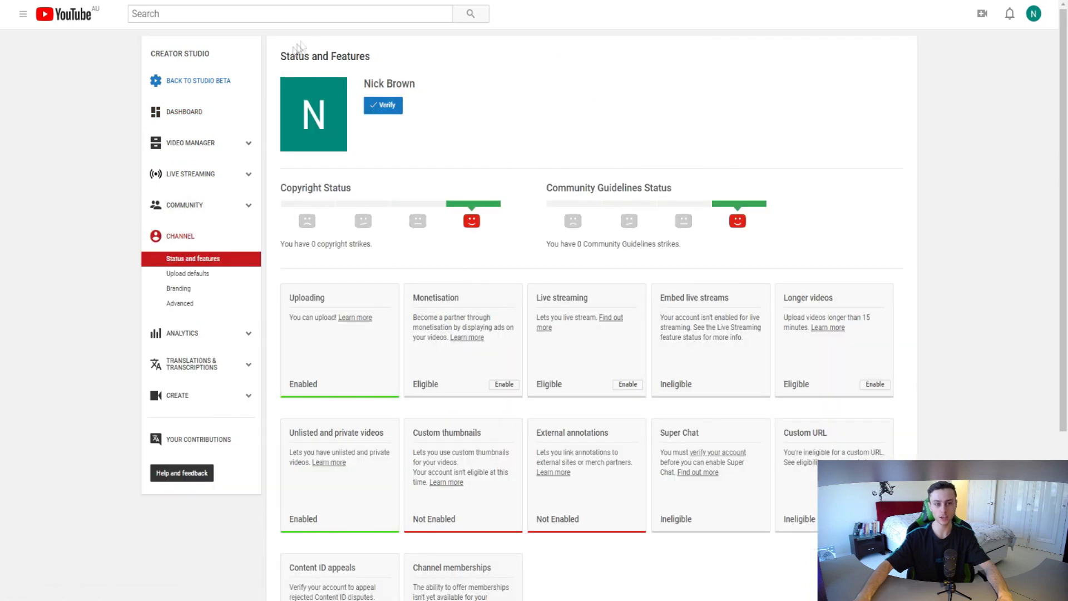
Step: Review the Status and Features page, highlighting the Uploading and Monetisation feature titles
{"action": "left_click_drag", "start_coordinate": [311, 55], "coordinate": [458, 78]}
{"action": "left_click", "coordinate": [423, 81]}
{"action": "scroll", "coordinate": [445, 124], "scroll_direction": "down", "scroll_amount": 3}
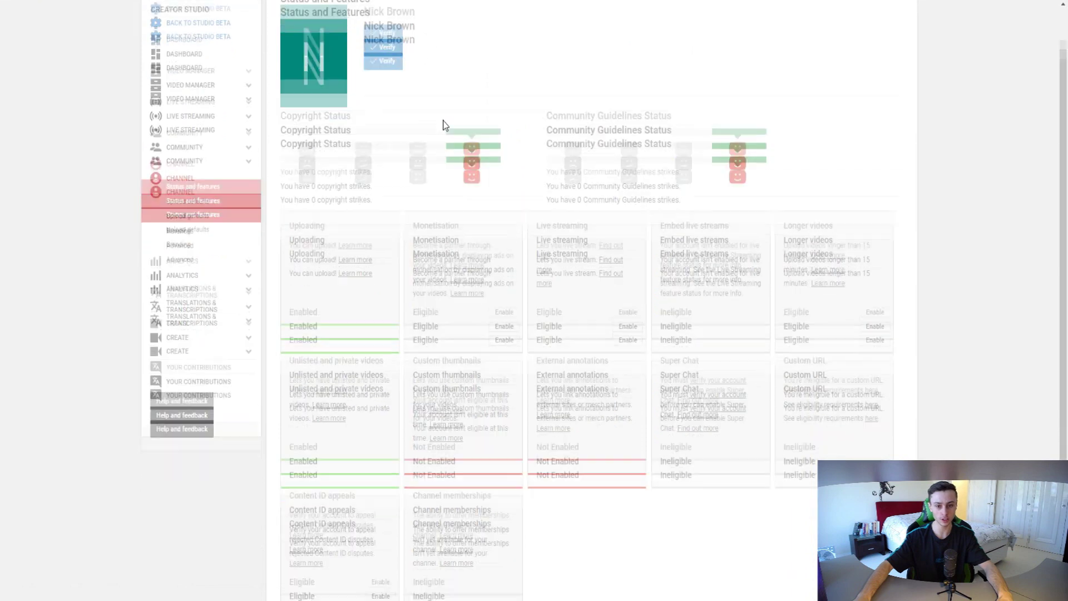
{"action": "scroll", "coordinate": [445, 124], "scroll_direction": "down", "scroll_amount": 2}
{"action": "left_click_drag", "start_coordinate": [301, 133], "coordinate": [491, 143]}
{"action": "left_click", "coordinate": [422, 132]}
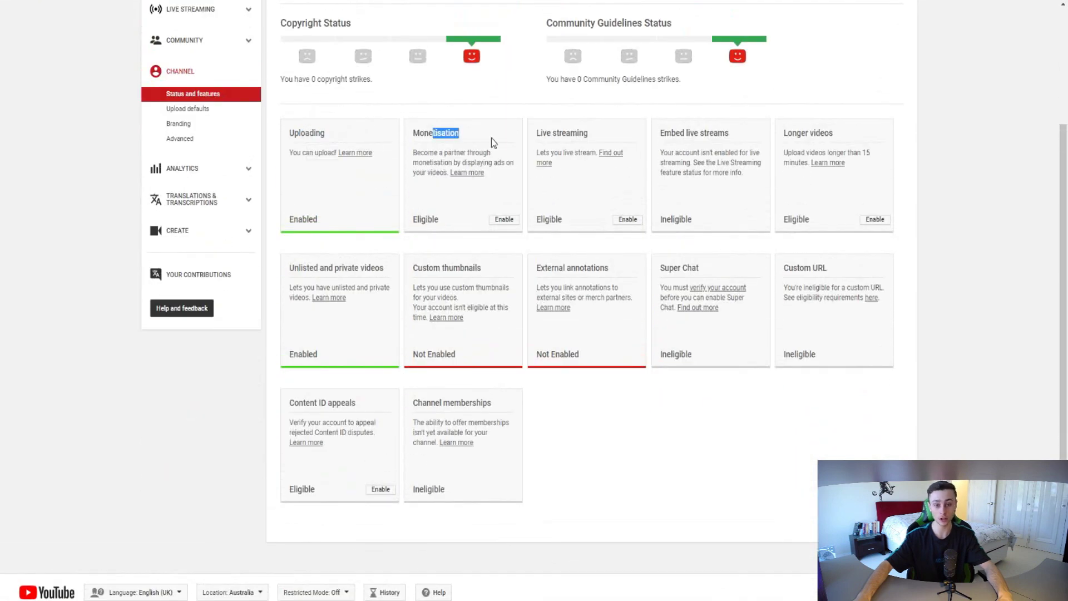
{"action": "left_click", "coordinate": [596, 124]}
Step: Scroll down to the Custom thumbnails card and highlight its Not Enabled status
{"action": "scroll", "coordinate": [506, 158], "scroll_direction": "down", "scroll_amount": 2}
{"action": "left_click_drag", "start_coordinate": [414, 206], "coordinate": [492, 211]}
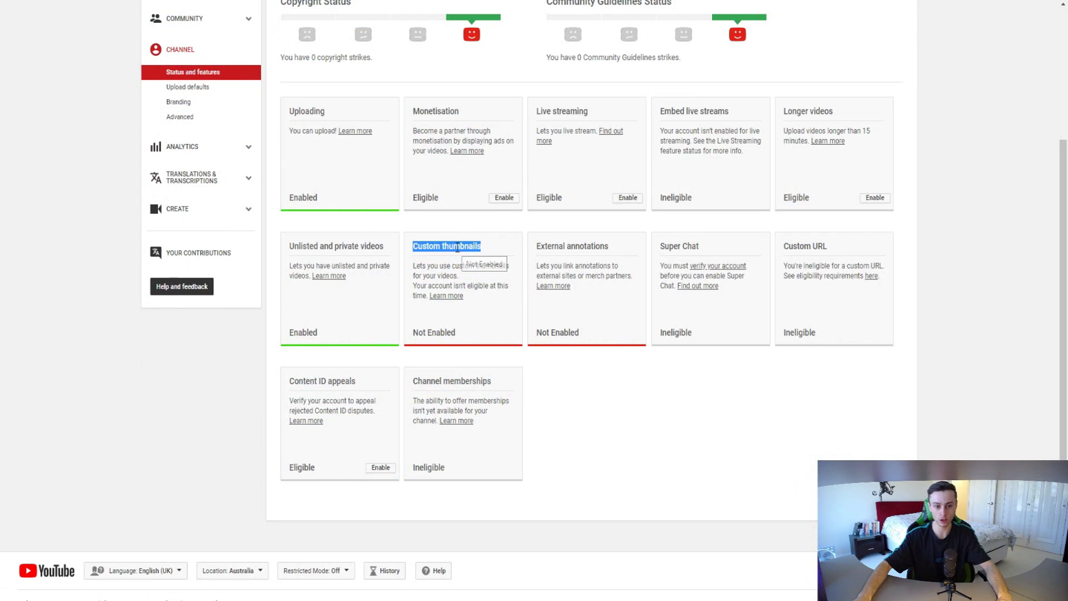
{"action": "left_click", "coordinate": [447, 272]}
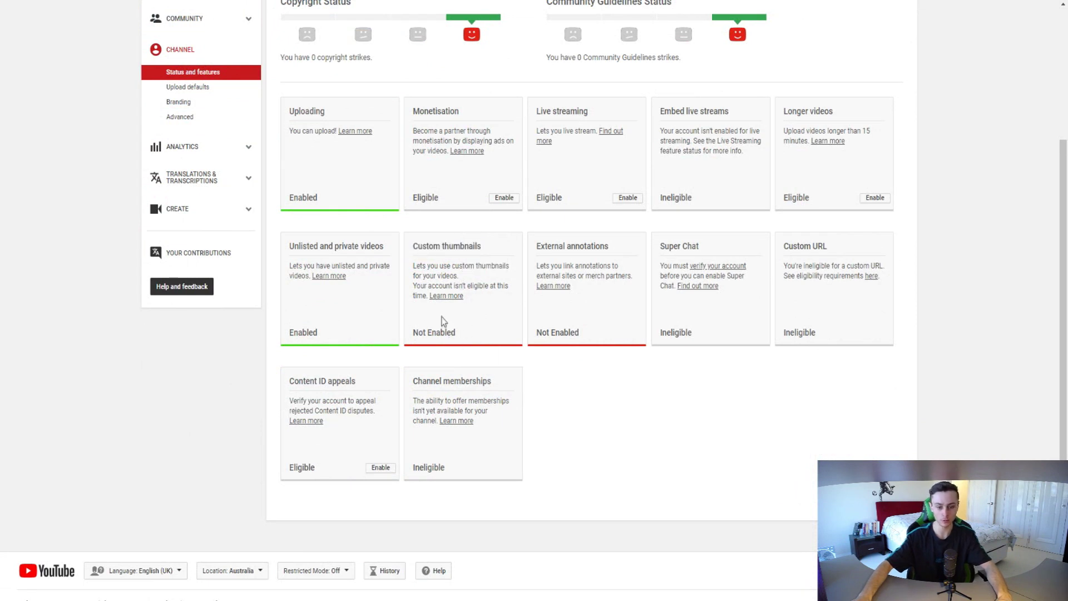
{"action": "triple_click", "coordinate": [454, 334]}
{"action": "scroll", "coordinate": [453, 278], "scroll_direction": "up", "scroll_amount": 4}
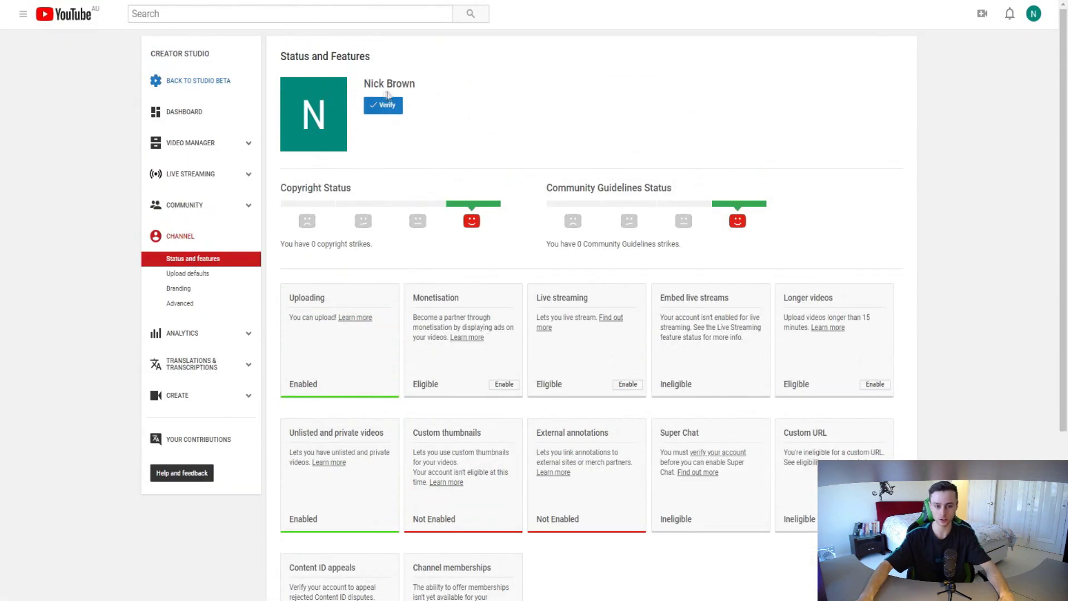
Step: Start phone verification with Australia as the country and the code sent by text message
{"action": "left_click", "coordinate": [383, 105]}
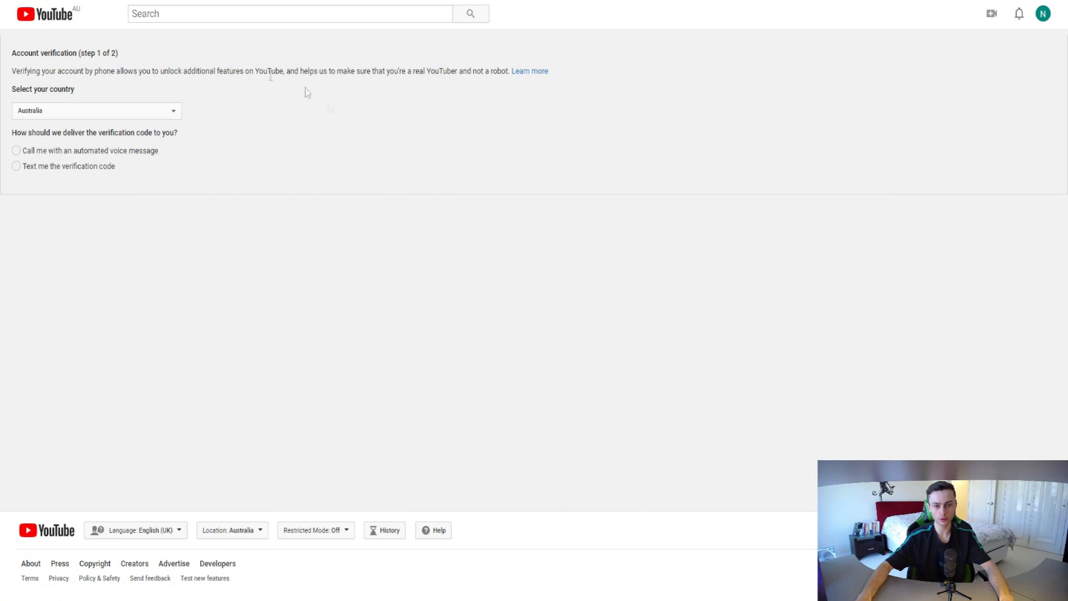
{"action": "left_click", "coordinate": [72, 111]}
{"action": "left_click", "coordinate": [76, 115]}
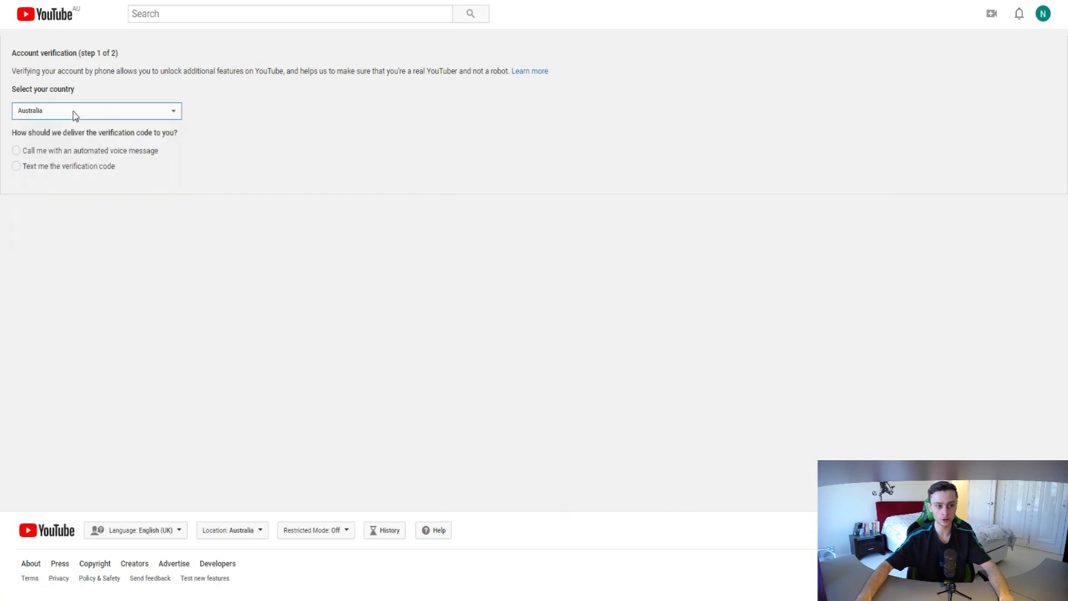
{"action": "left_click", "coordinate": [62, 112]}
{"action": "left_click", "coordinate": [65, 112]}
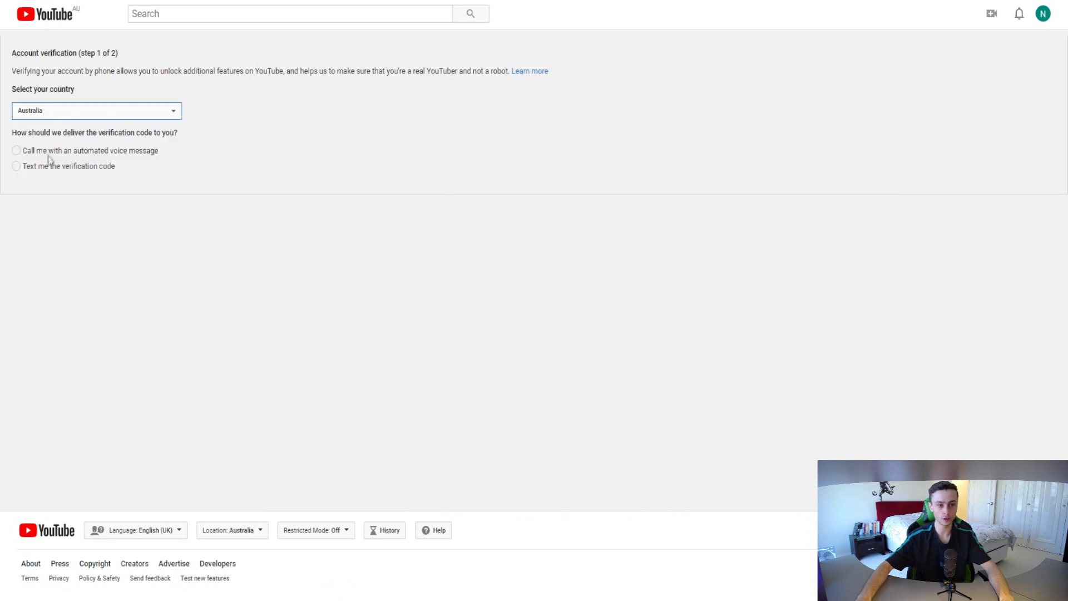
{"action": "left_click", "coordinate": [17, 166]}
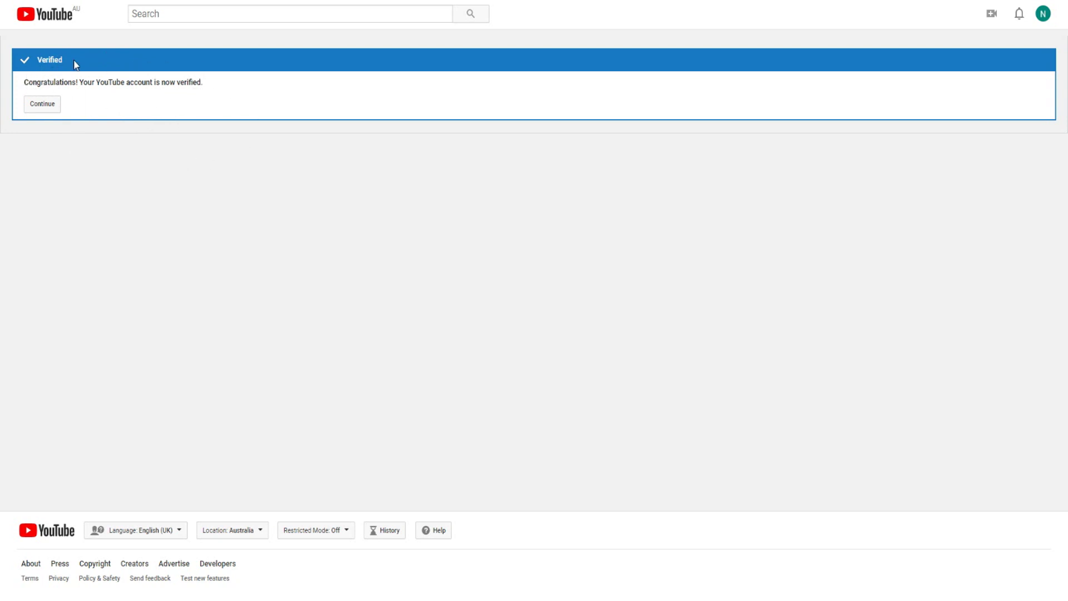
Step: Continue past the verification confirmation, check that Custom thumbnails now shows Enabled, and return to the new Studio
{"action": "left_click_drag", "start_coordinate": [27, 83], "coordinate": [91, 80]}
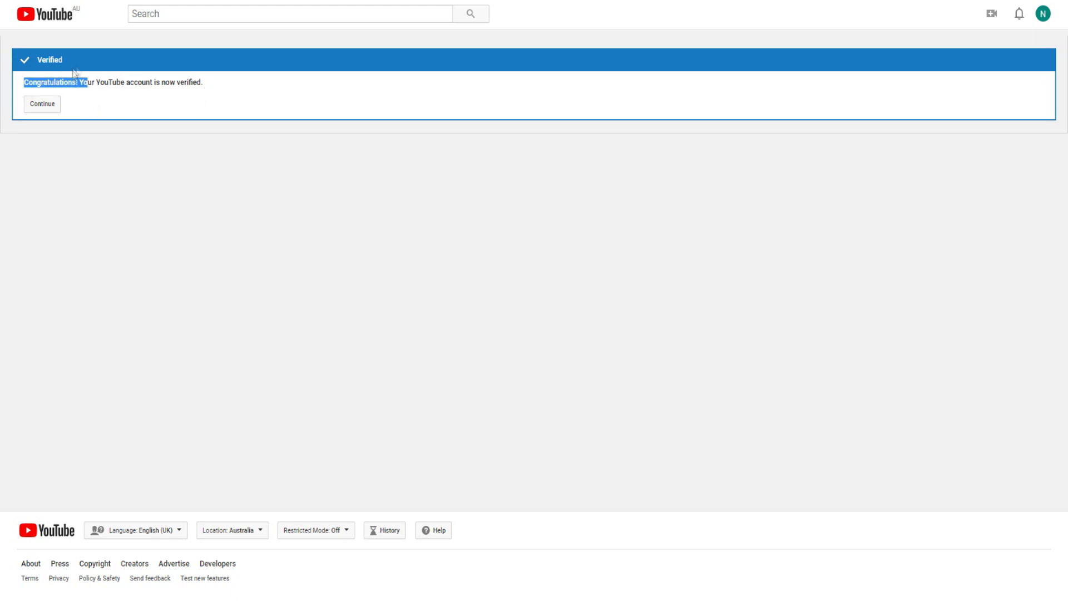
{"action": "left_click", "coordinate": [45, 107]}
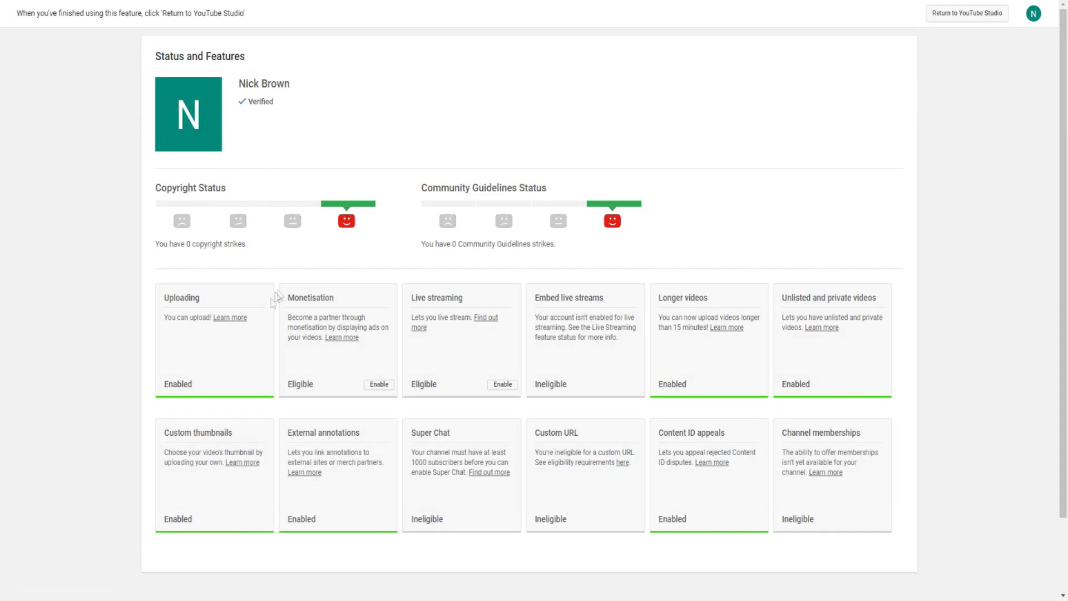
{"action": "scroll", "coordinate": [210, 448], "scroll_direction": "down", "scroll_amount": 2}
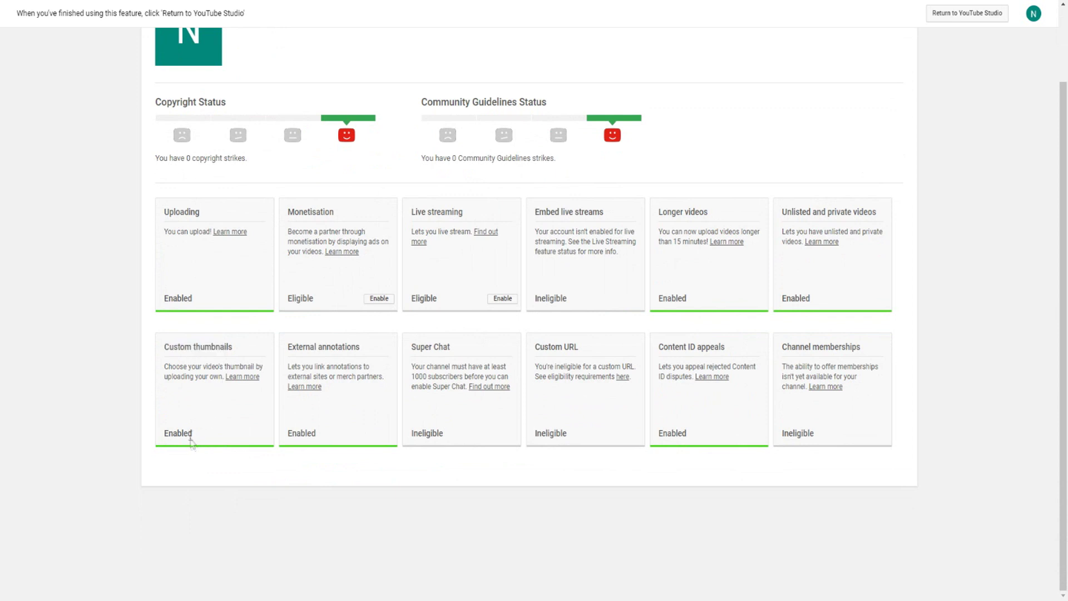
{"action": "left_click_drag", "start_coordinate": [206, 435], "coordinate": [168, 431]}
{"action": "scroll", "coordinate": [204, 406], "scroll_direction": "up", "scroll_amount": 2}
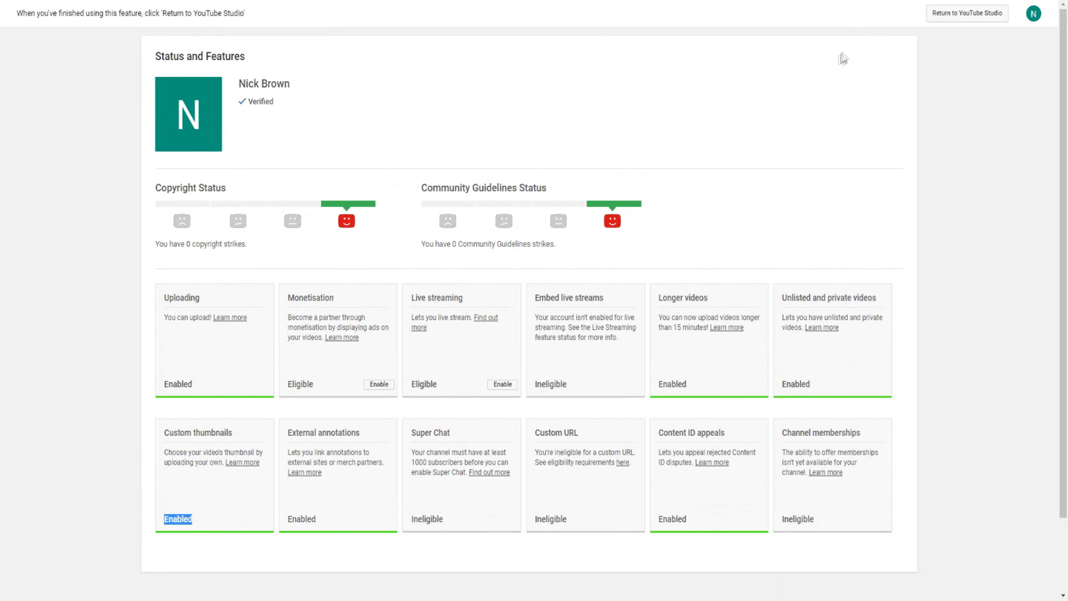
{"action": "left_click", "coordinate": [968, 13]}
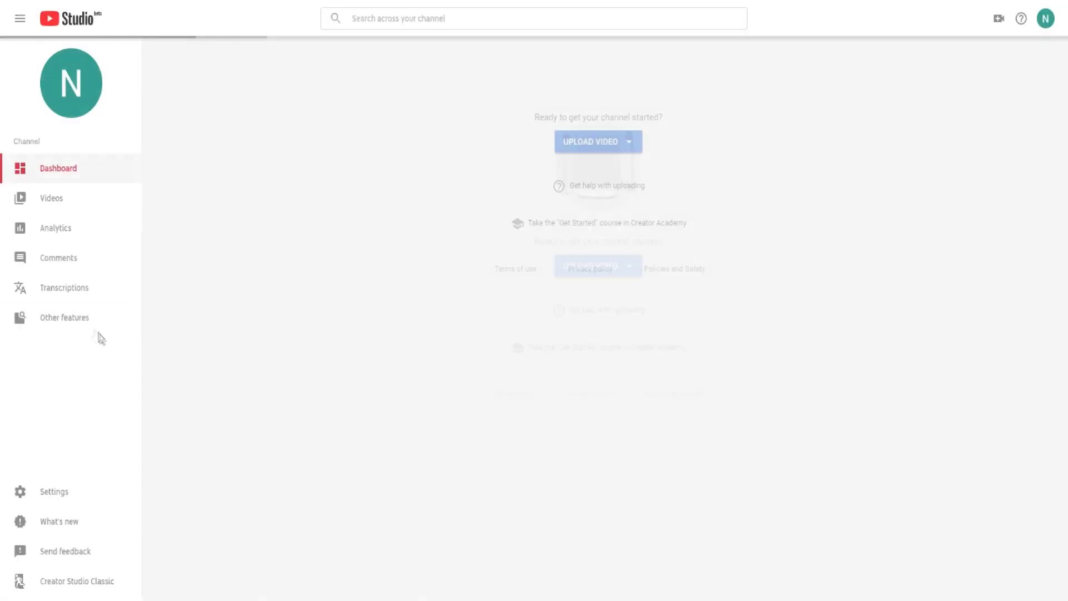
Step: Reopen Status and Features in Creator Studio Classic and recheck the Custom thumbnails feature
{"action": "left_click", "coordinate": [78, 580]}
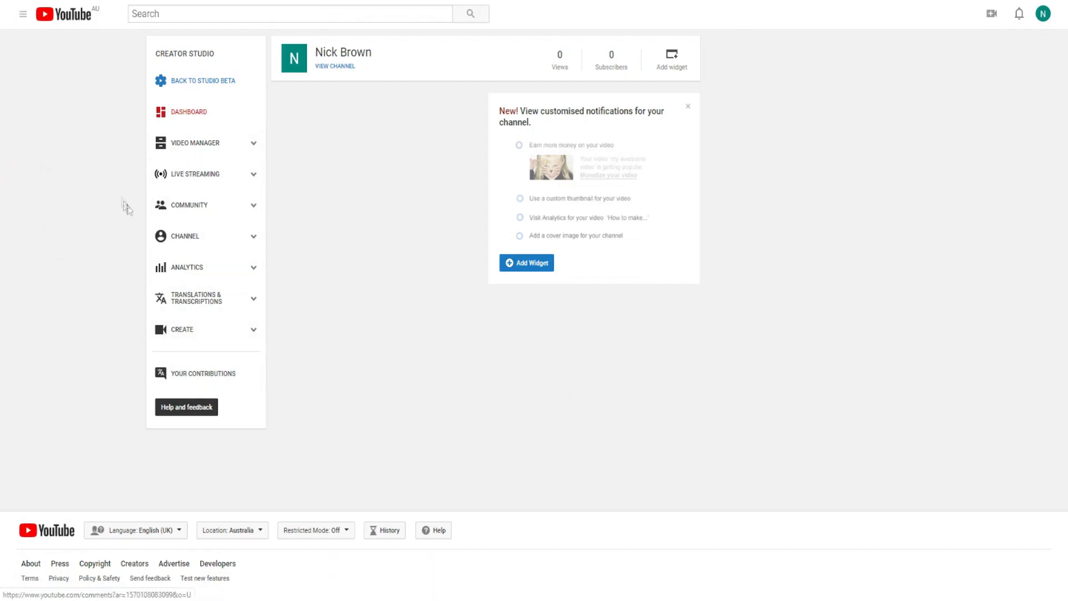
{"action": "left_click", "coordinate": [187, 240]}
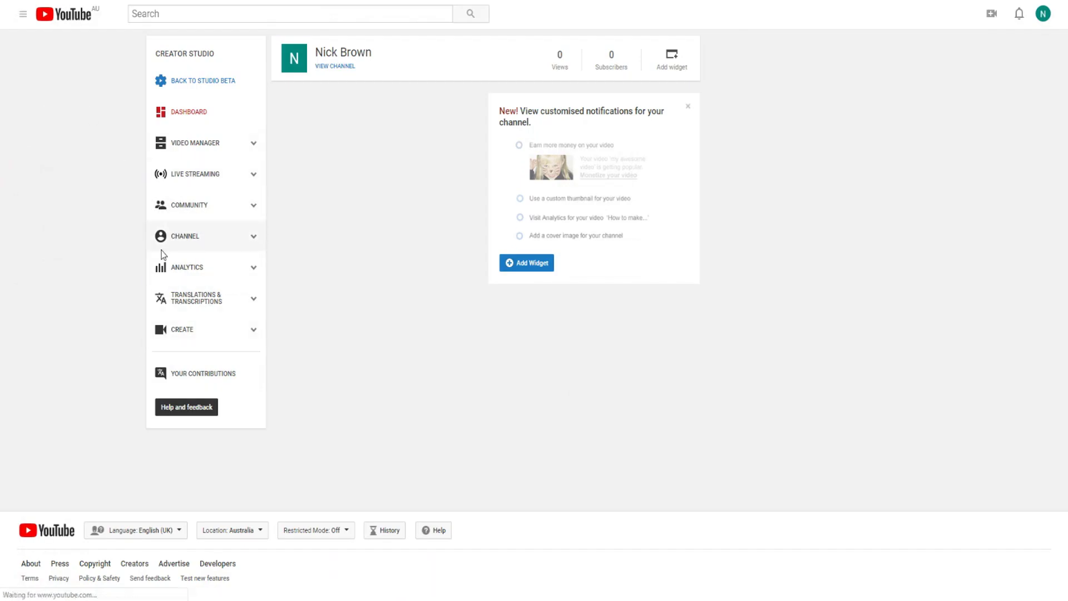
{"action": "scroll", "coordinate": [428, 281], "scroll_direction": "down", "scroll_amount": 4}
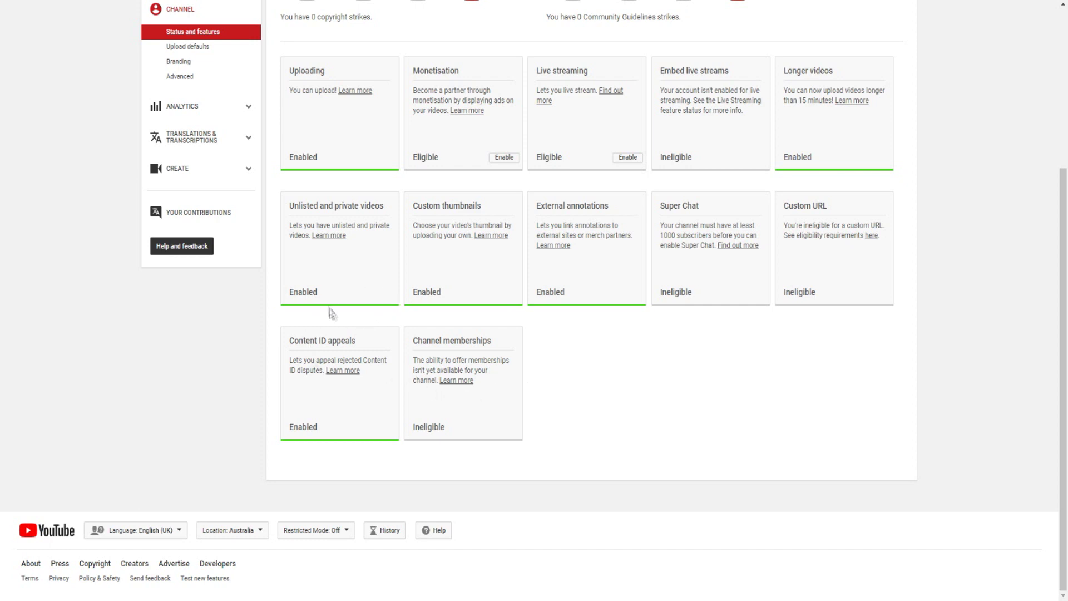
{"action": "scroll", "coordinate": [362, 273], "scroll_direction": "up", "scroll_amount": 1}
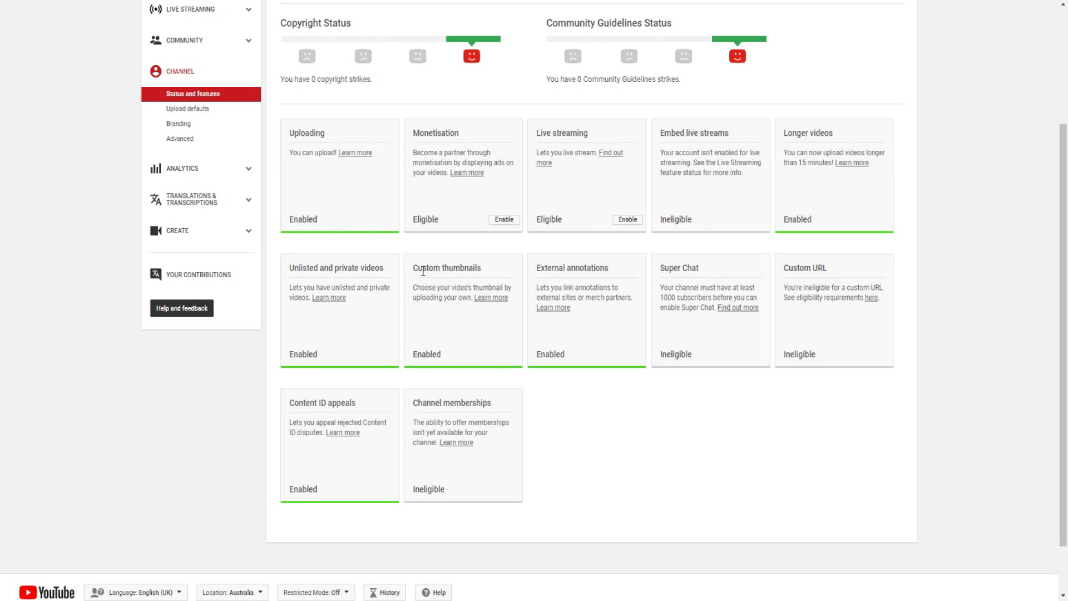
{"action": "left_click_drag", "start_coordinate": [417, 270], "coordinate": [469, 273]}
{"action": "left_click", "coordinate": [469, 283]}
Step: Open the channel's Video Manager list, then go back to the Dashboard
{"action": "scroll", "coordinate": [451, 315], "scroll_direction": "up", "scroll_amount": 3}
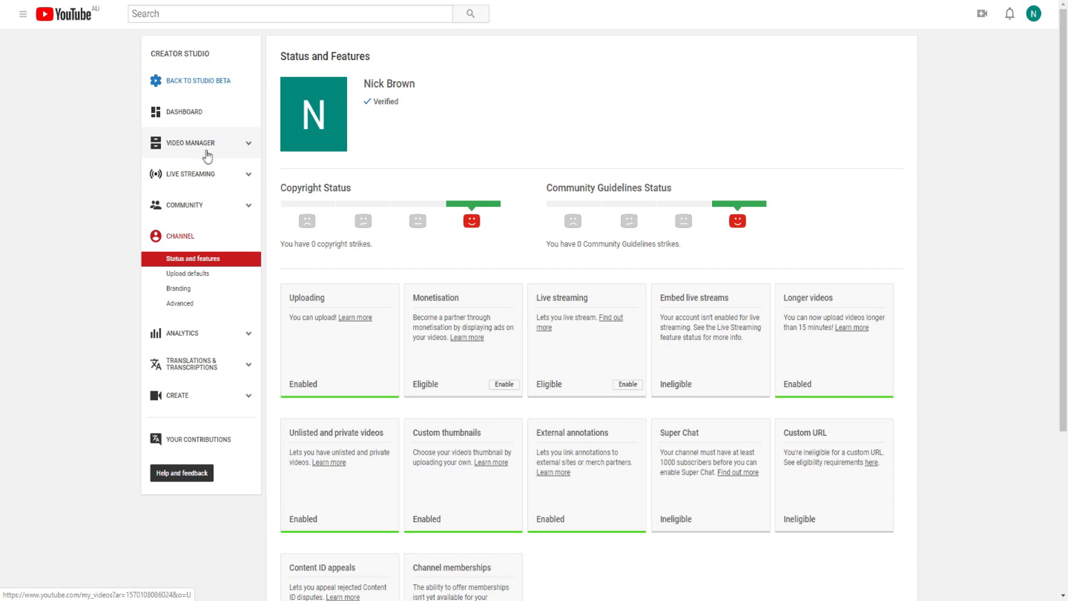
{"action": "left_click", "coordinate": [203, 152]}
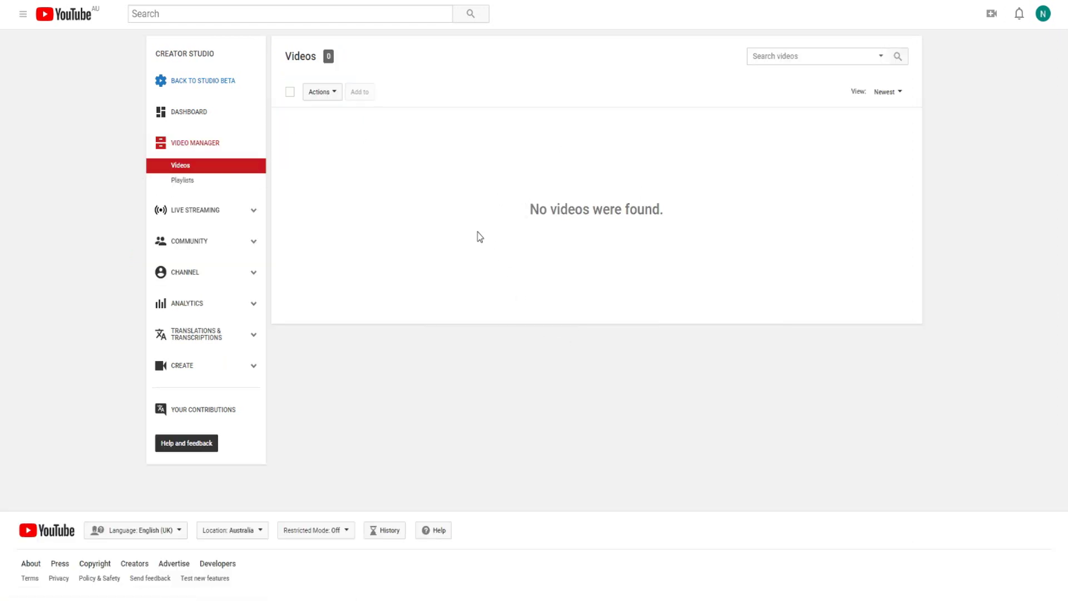
{"action": "left_click", "coordinate": [199, 115]}
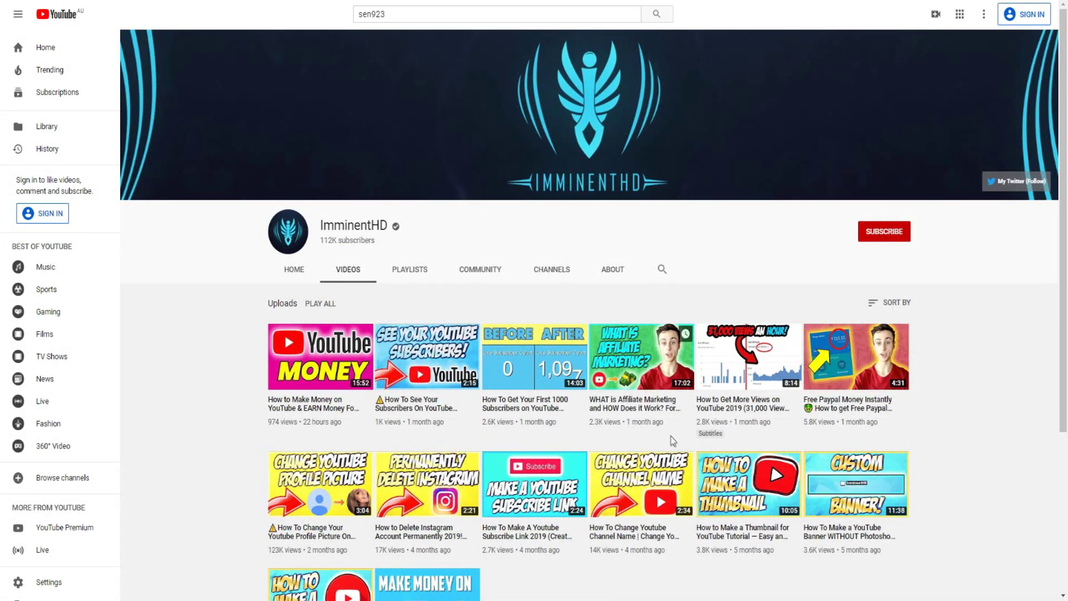
Step: Browse an example channel's Videos page, then return to the Status and Features page
{"action": "scroll", "coordinate": [671, 437], "scroll_direction": "down", "scroll_amount": 3}
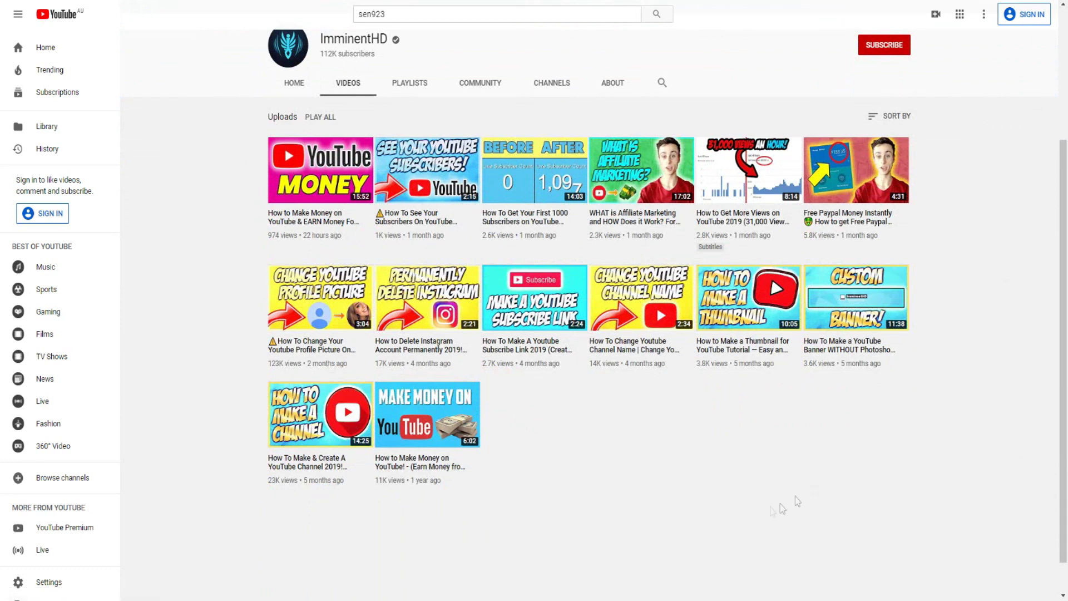
{"action": "left_click", "coordinate": [369, 503]}
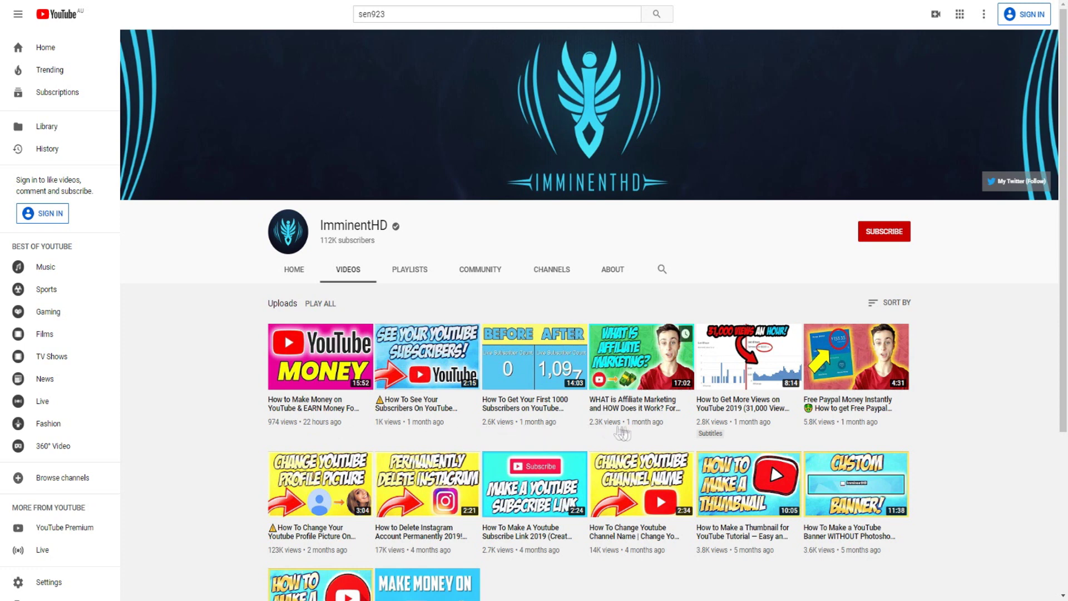
{"action": "scroll", "coordinate": [611, 431], "scroll_direction": "down", "scroll_amount": 2}
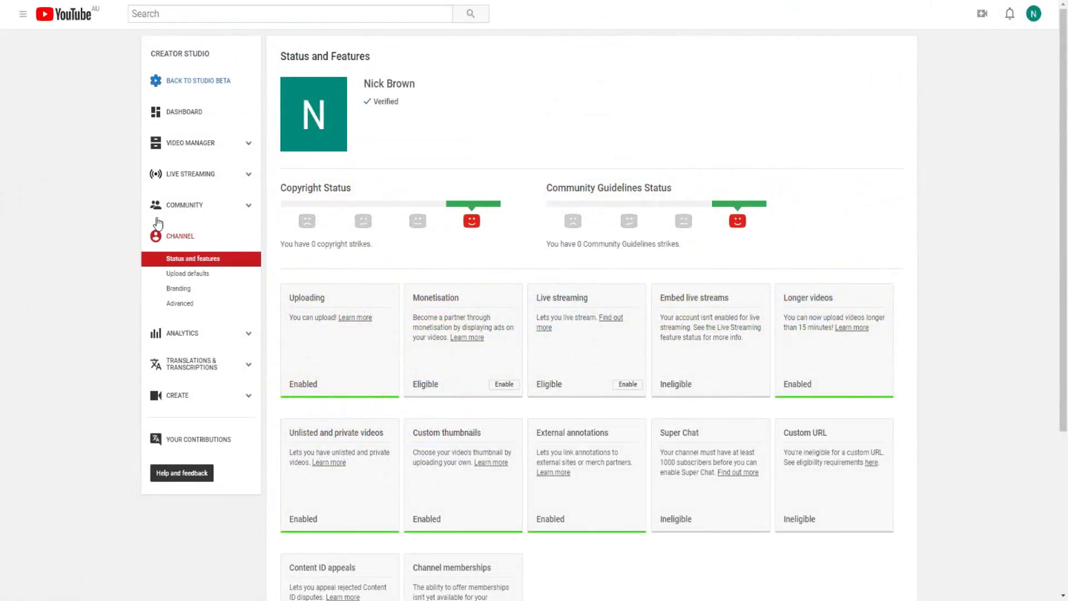